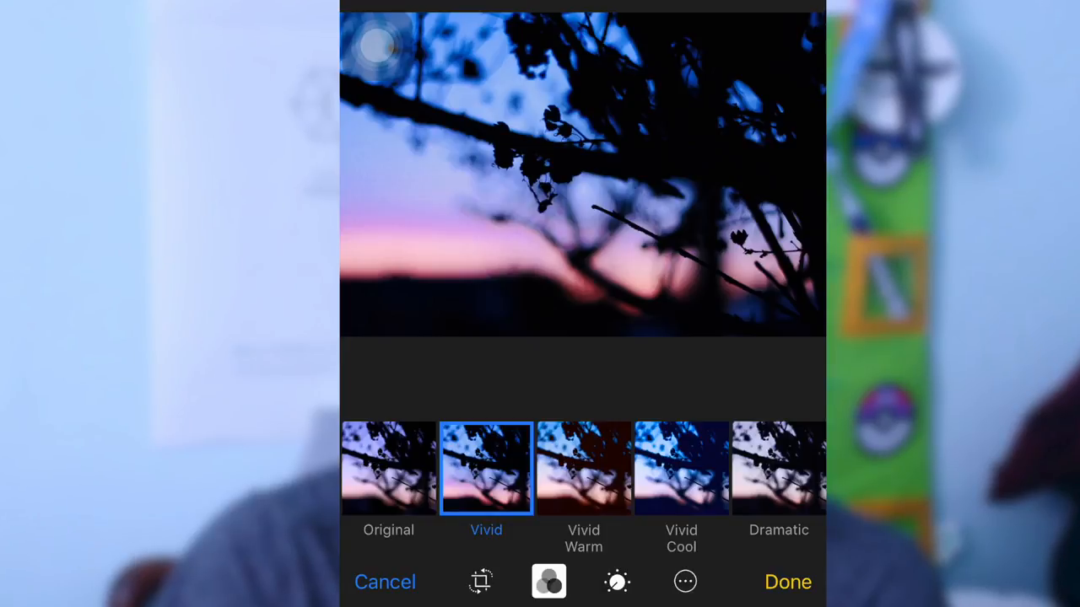
- Apply the Vivid Warm filter to the sunset branch photo and move on to the adjustment controls
left_click(583, 468)
left_click(582, 177)
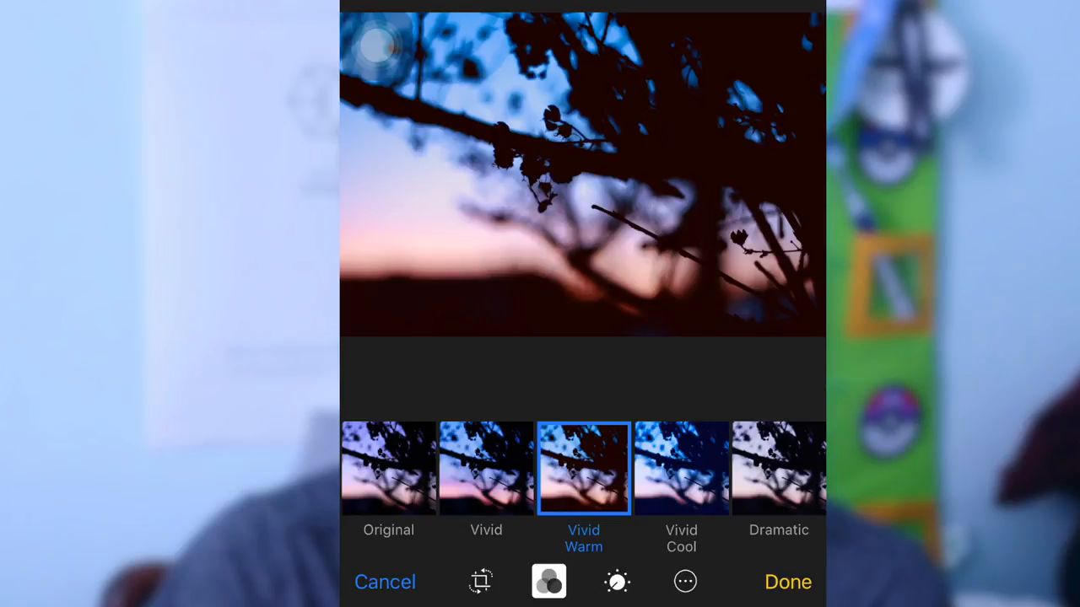
left_click(617, 581)
- Raise the Light adjustment to brighten the photo overall
left_click(582, 177)
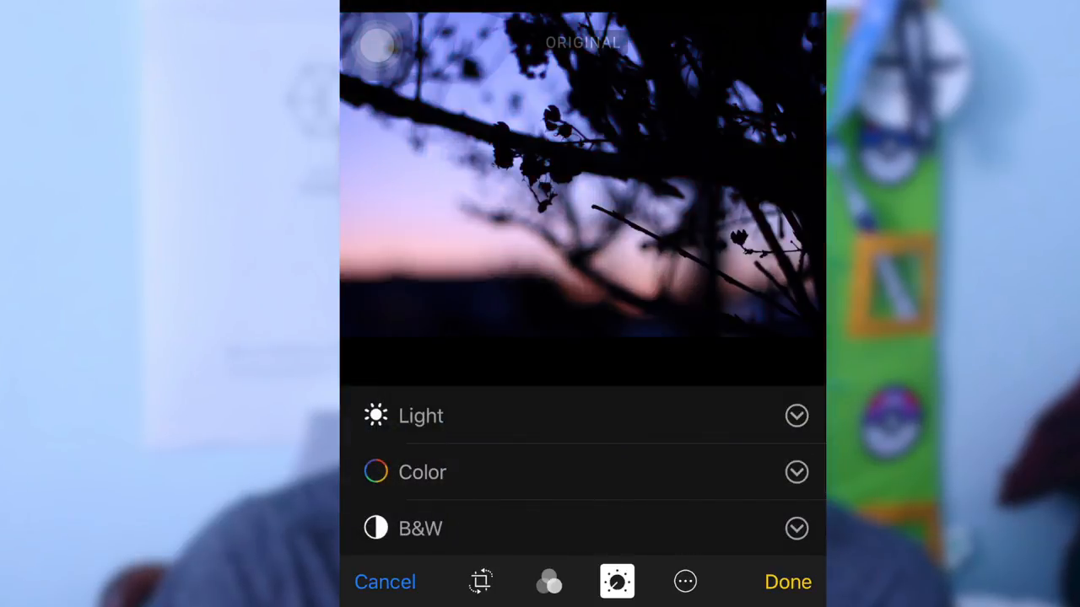
left_click(582, 415)
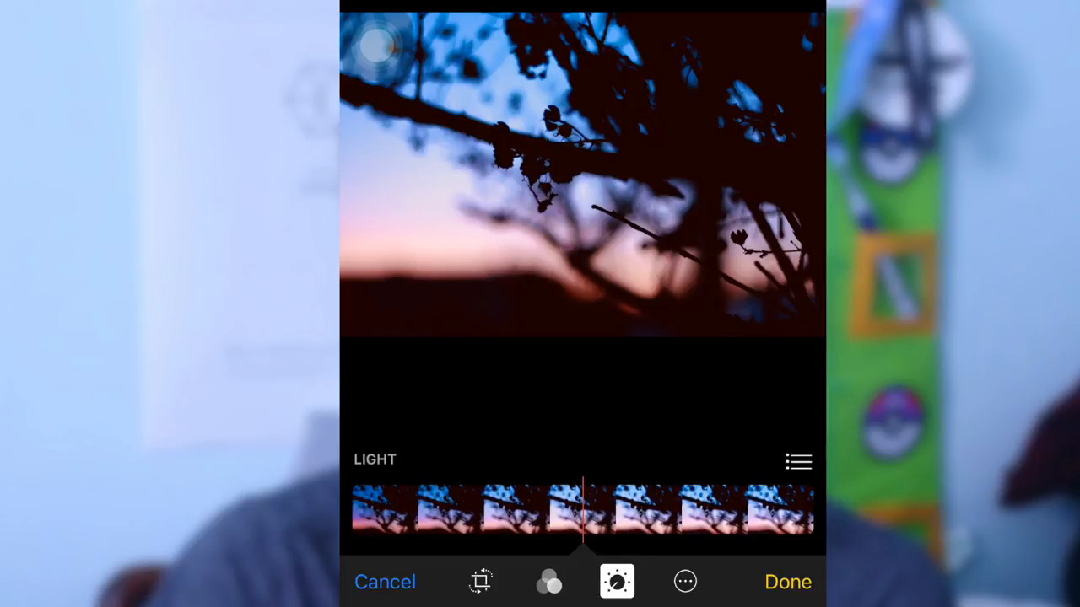
left_click_drag(759, 510, 582, 511)
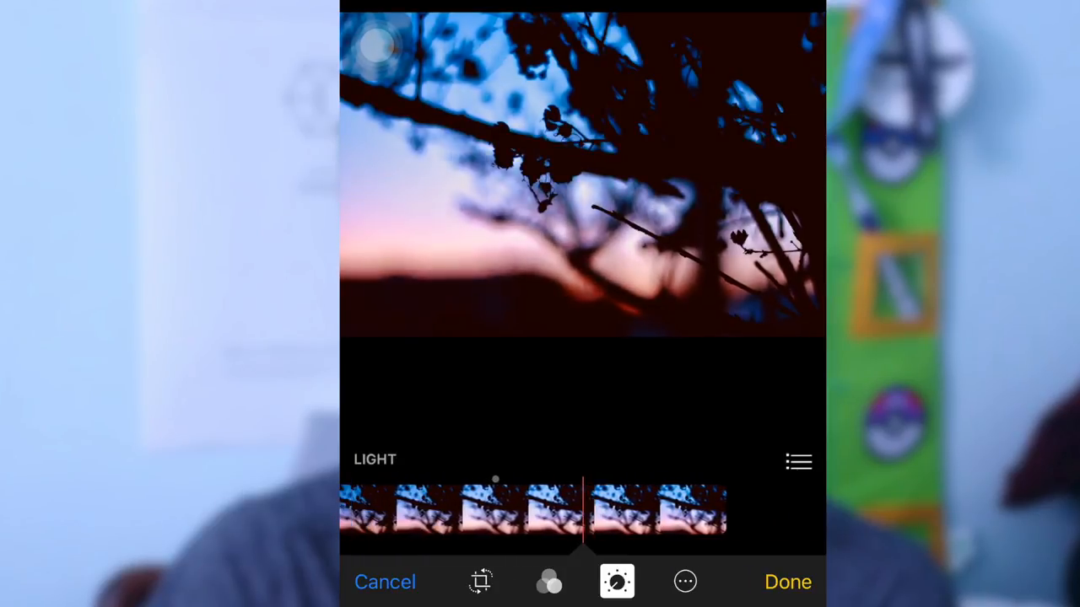